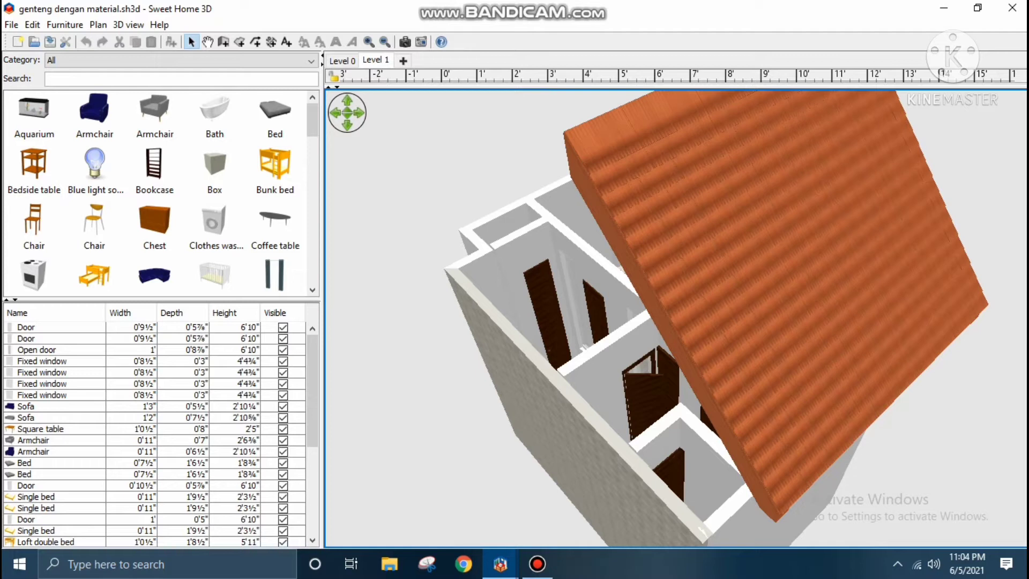
Duplicate the toitureArdoiseRouge roof panel on Level 1 and place the copy directly to the right of the original in the plan.
left_click_drag(508, 87, 508, 545)
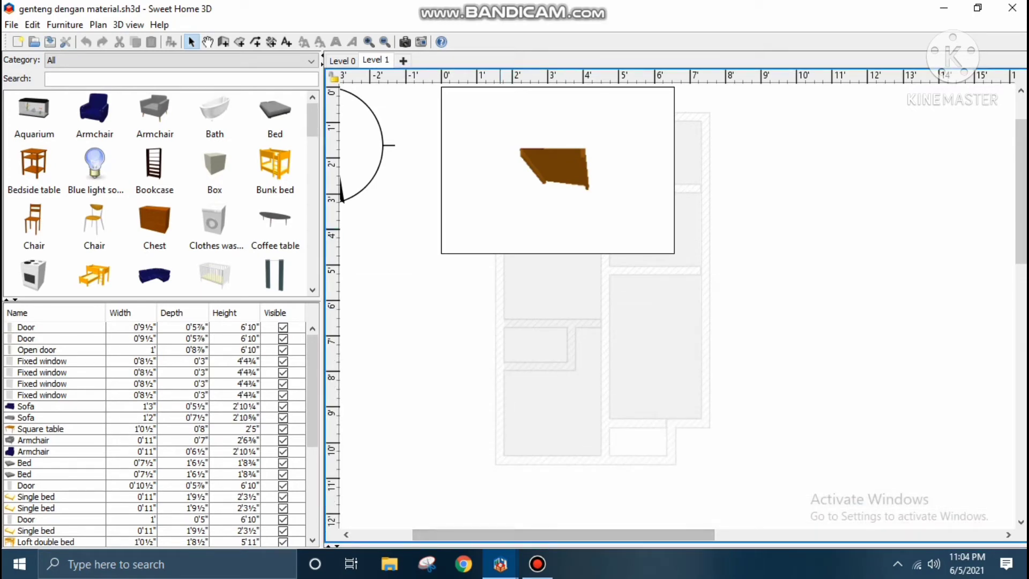
left_click(500, 229)
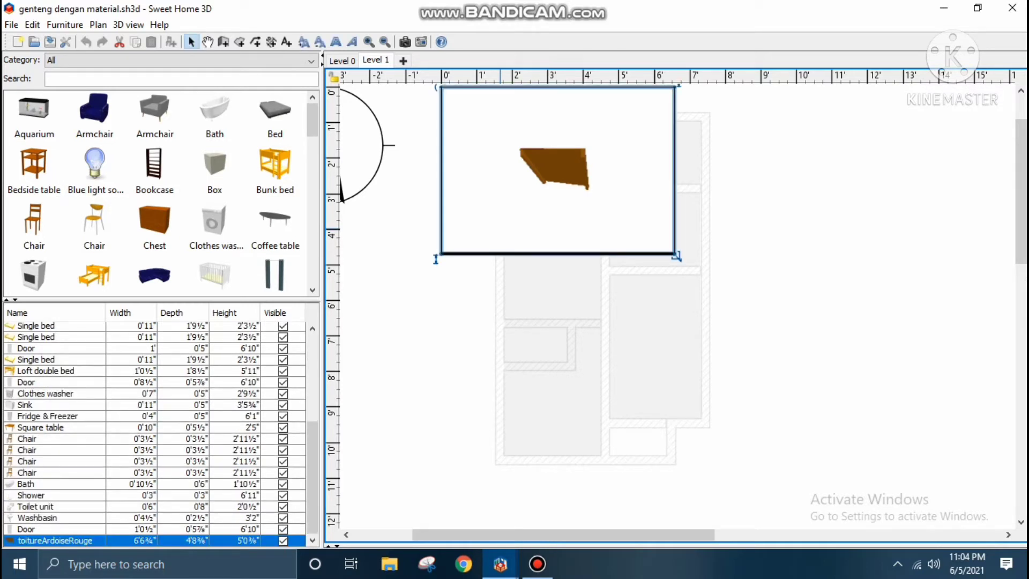
right_click(500, 92)
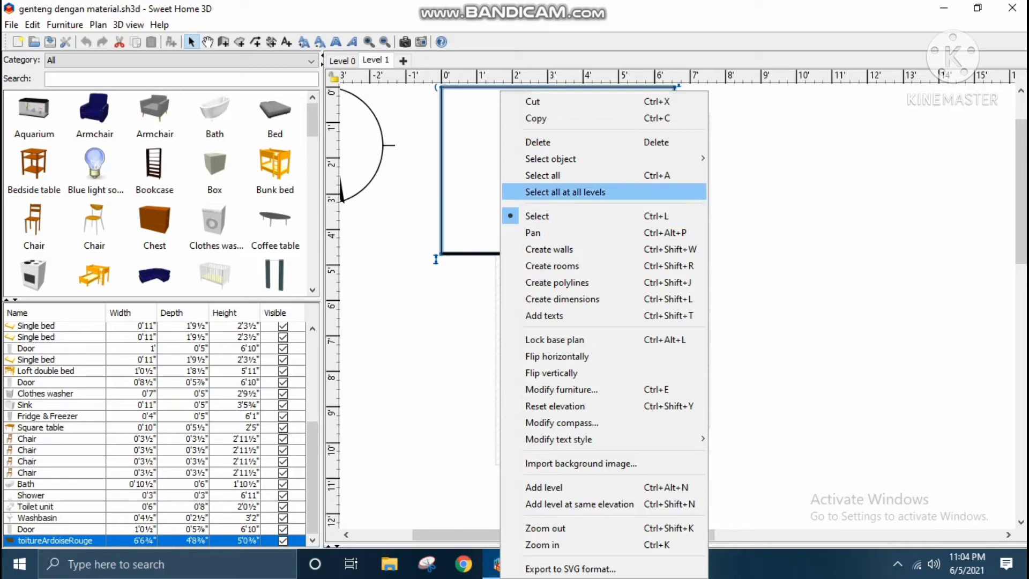
left_click(536, 118)
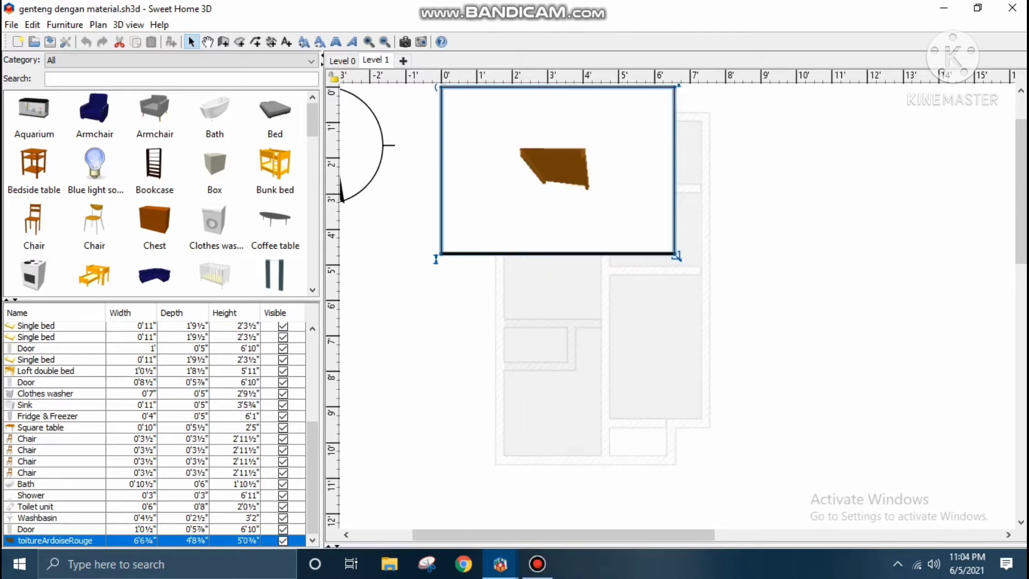
right_click(741, 176)
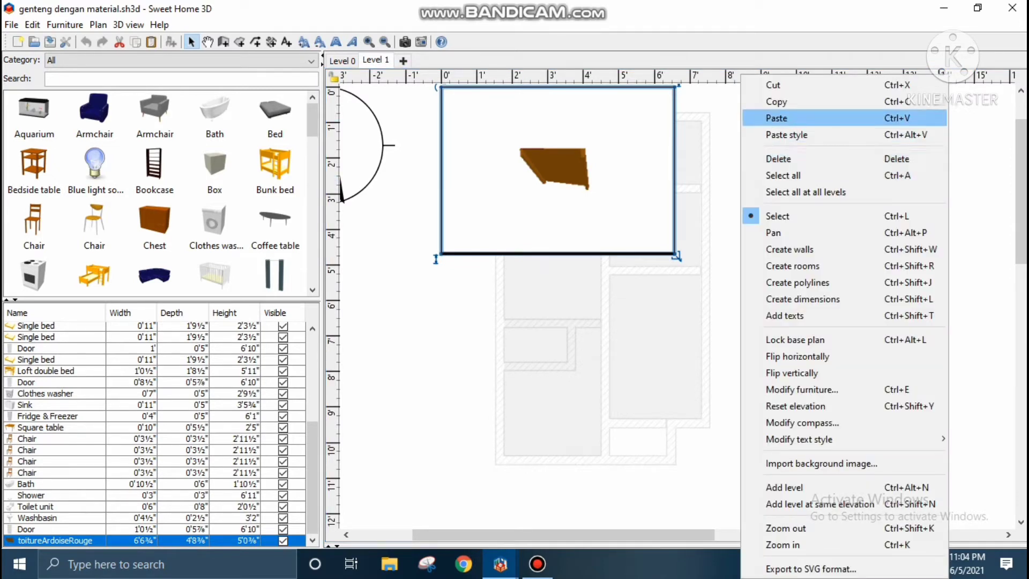
left_click(772, 118)
left_click_drag(640, 185, 859, 163)
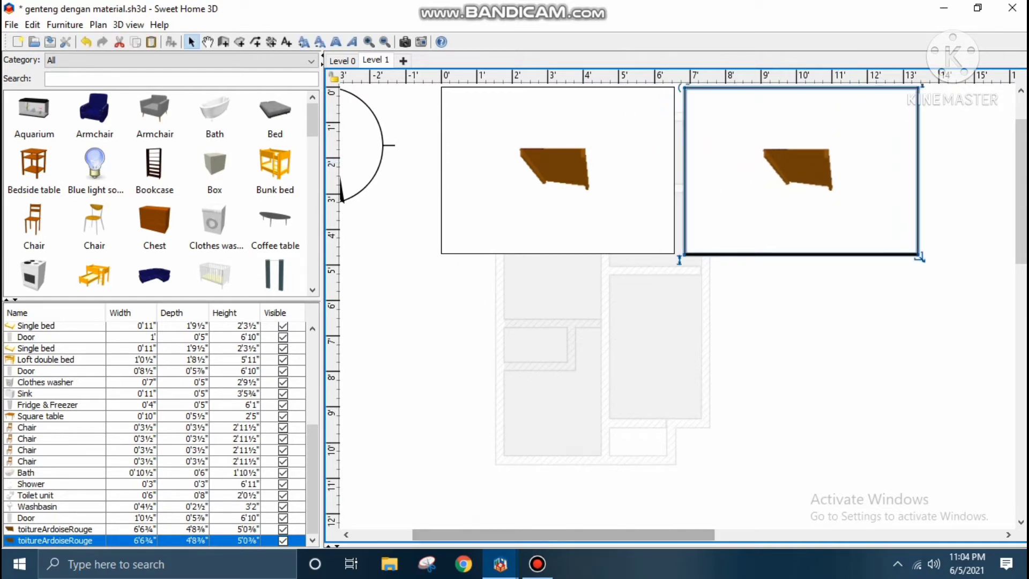
Rotate the duplicated roof panel 180 degrees so it slopes in the opposite direction to the original.
left_click_drag(581, 546, 580, 228)
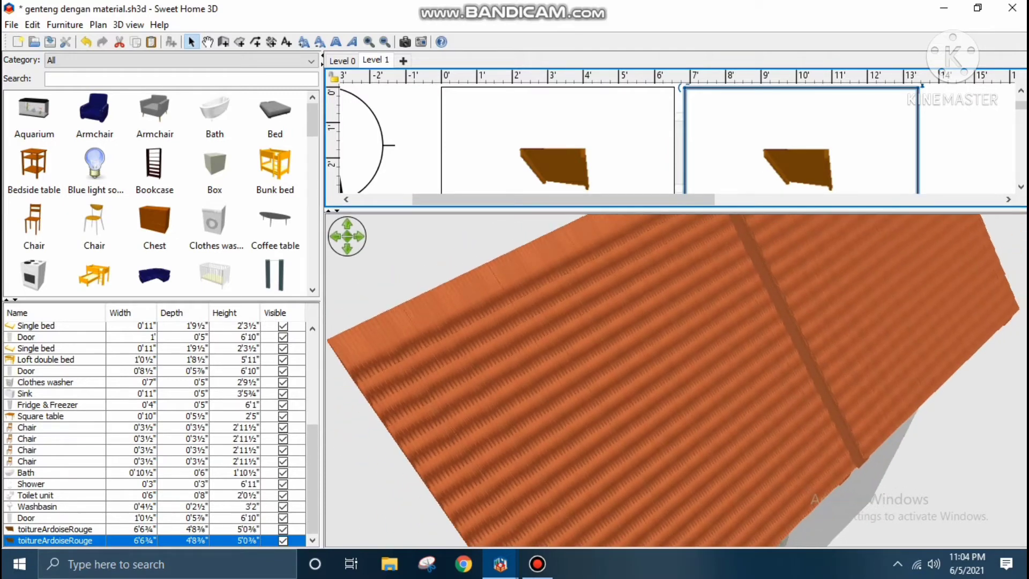
scroll(675, 381, "down", 10)
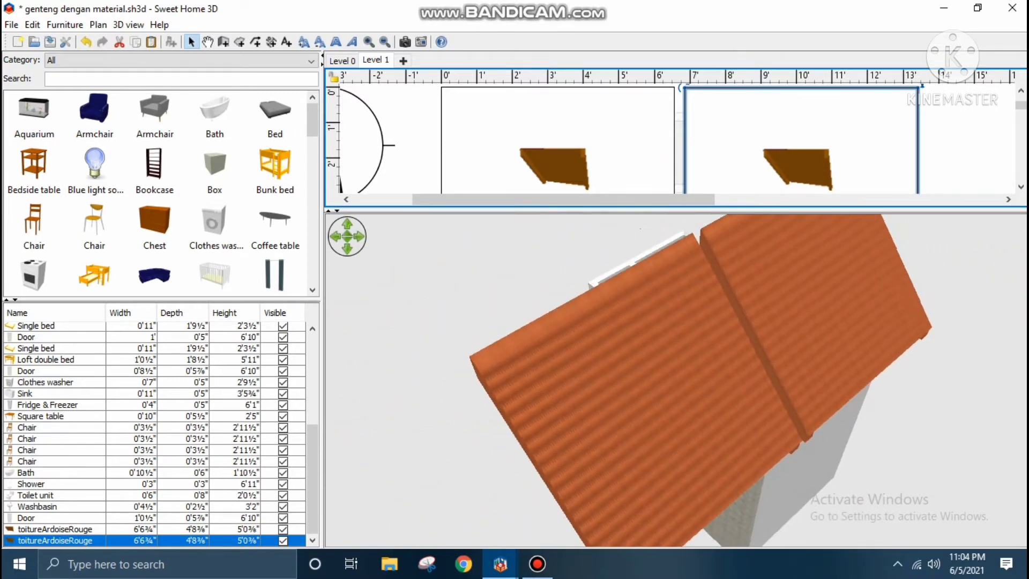
scroll(675, 381, "down", 3)
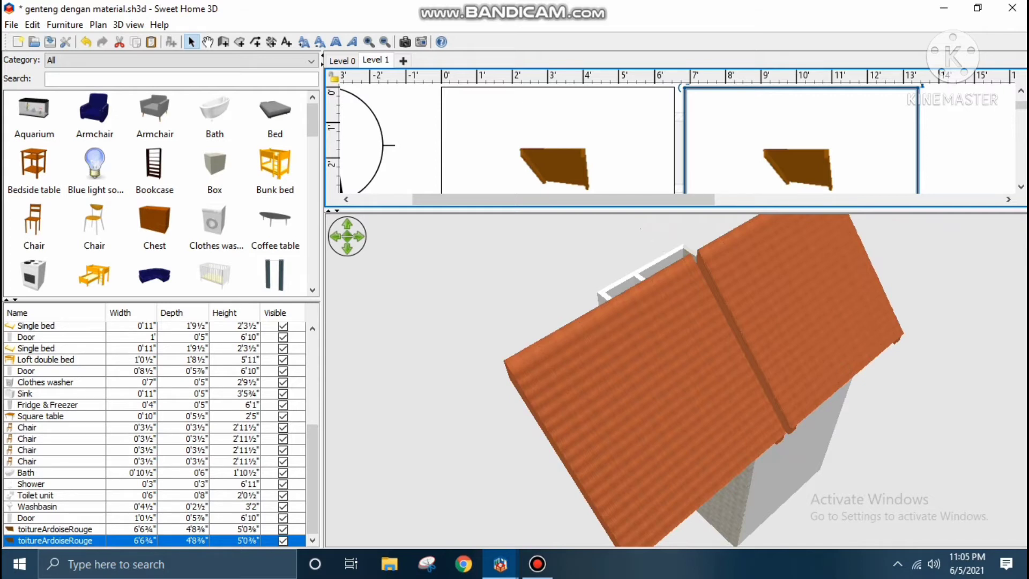
left_click_drag(641, 210, 641, 340)
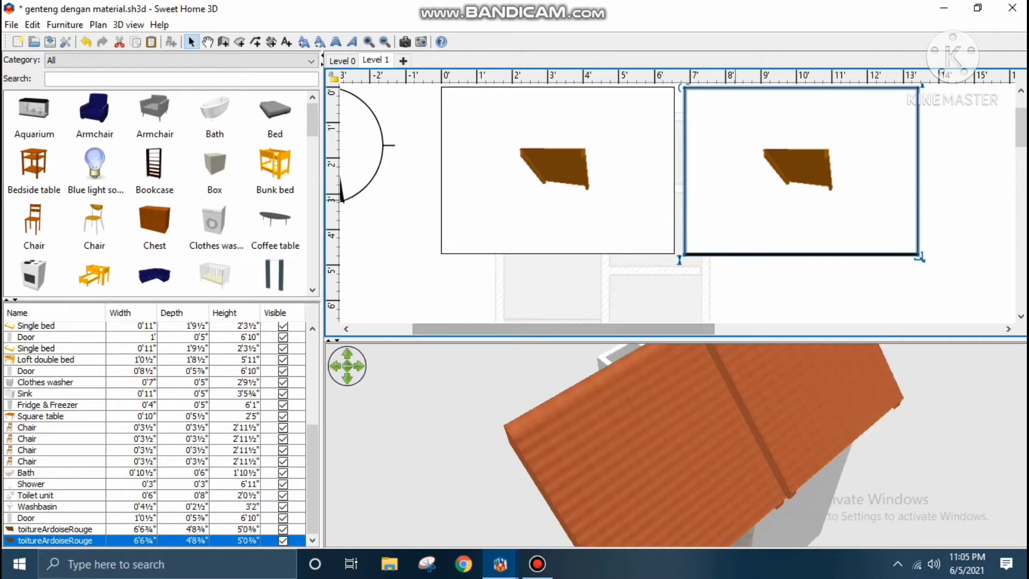
scroll(678, 203, "down", 1)
scroll(678, 203, "up", 2)
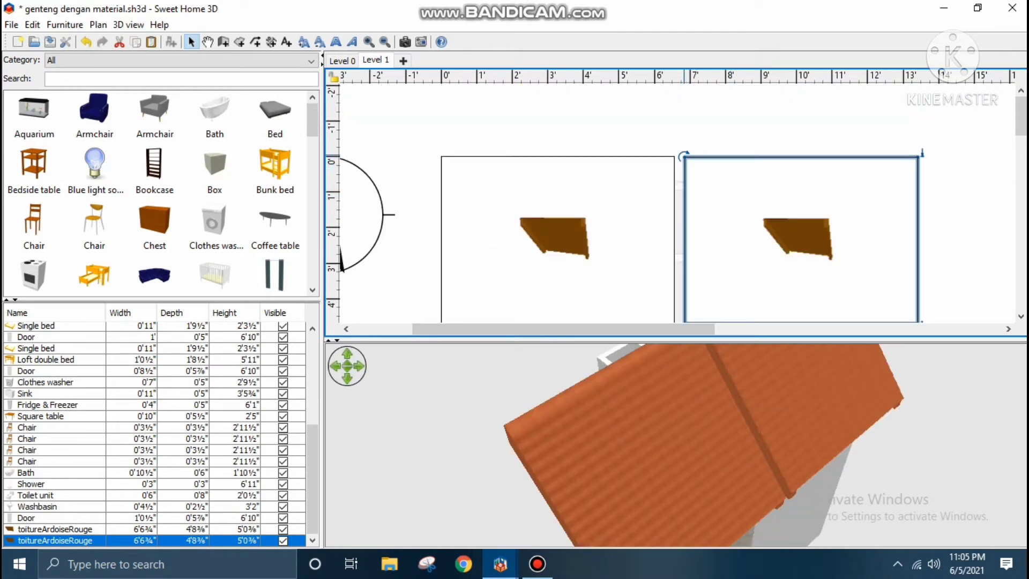
left_click_drag(683, 157, 777, 97)
left_click_drag(798, 161, 731, 193)
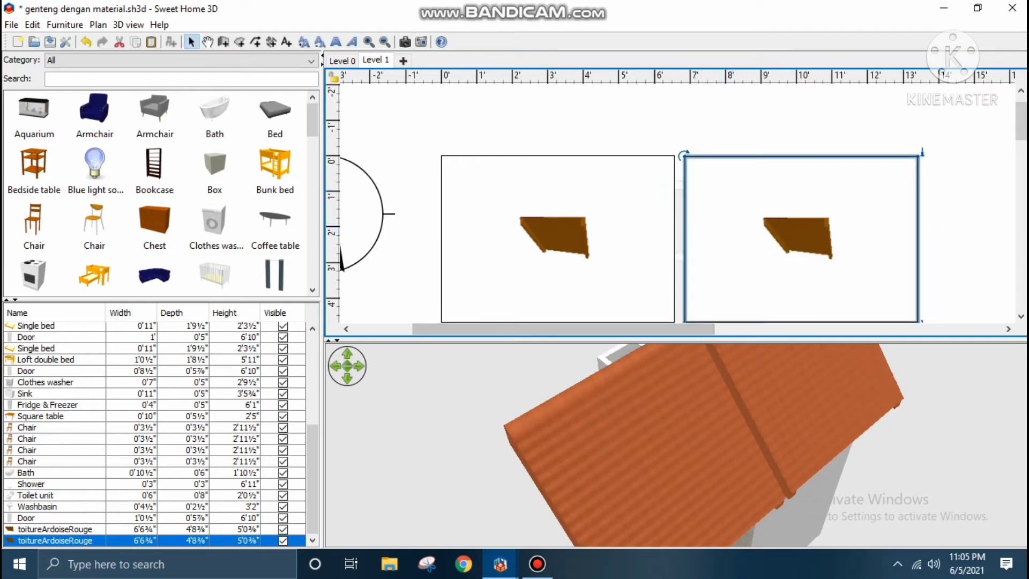
scroll(675, 204, "down", 3)
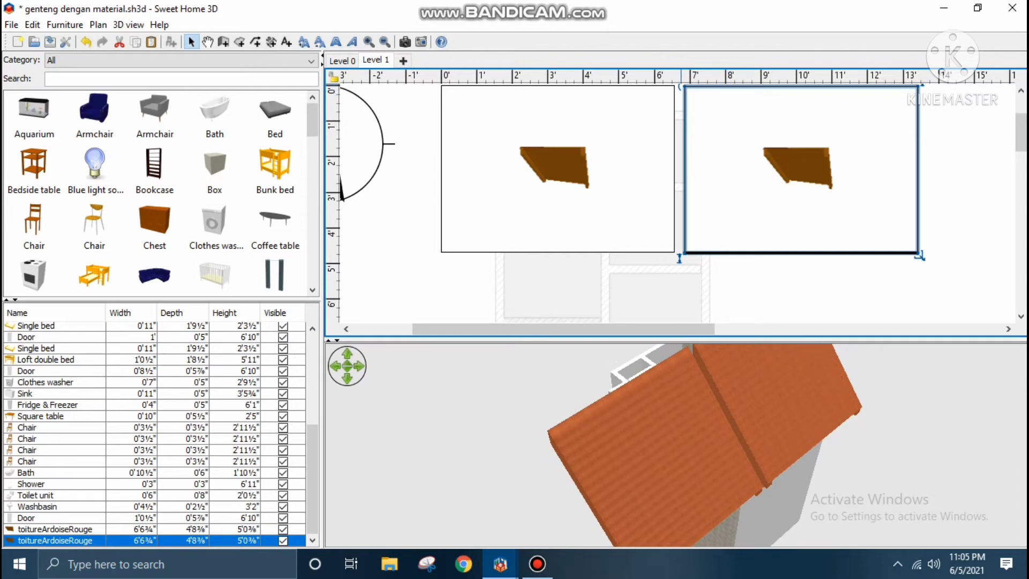
scroll(675, 199, "up", 3)
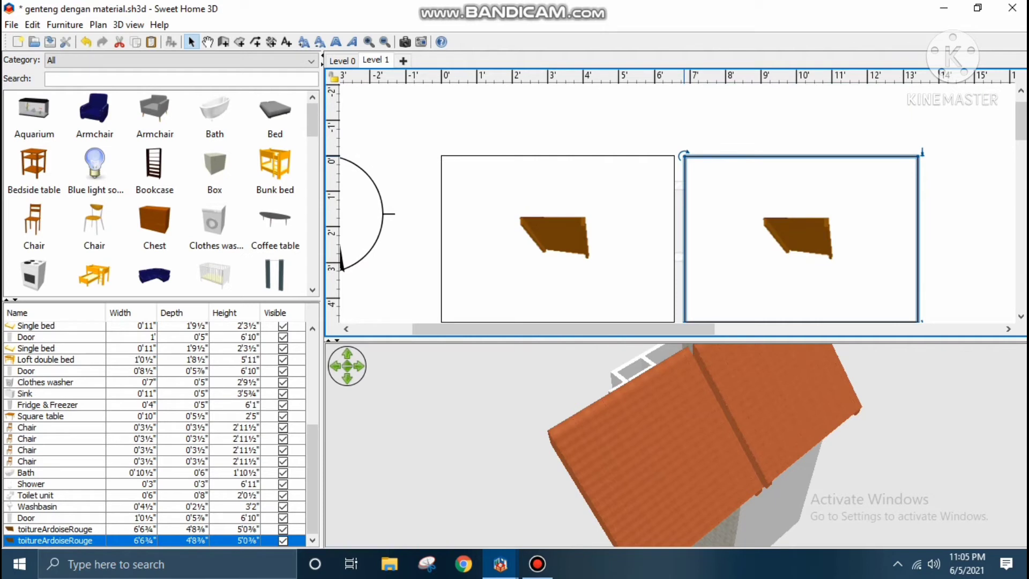
left_click_drag(683, 155, 922, 321)
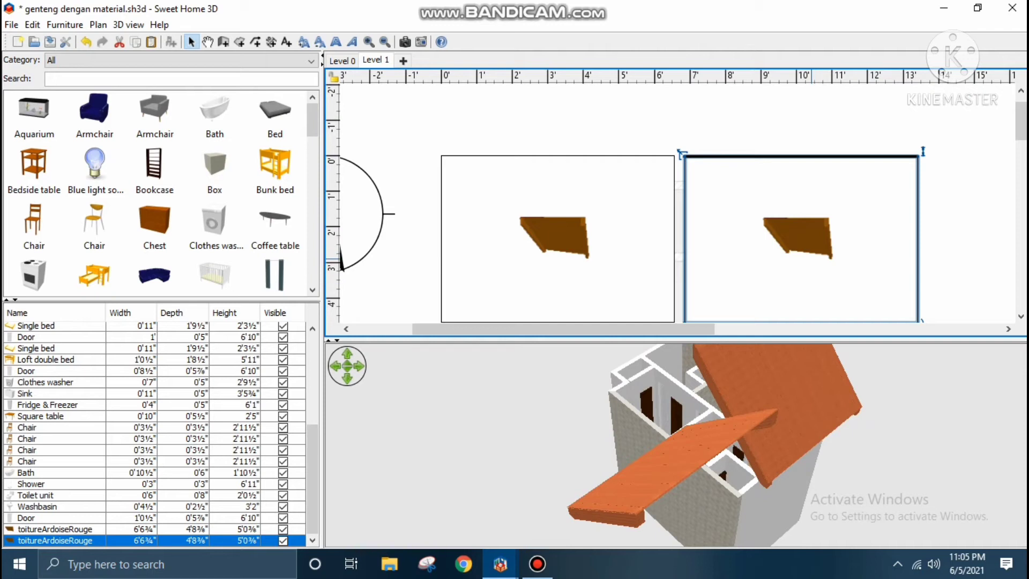
Move the rotated roof panel below the original in the plan, aligning their side edges and joining their high edges into a gable ridge.
left_click_drag(807, 253, 602, 236)
scroll(602, 236, "up", 3)
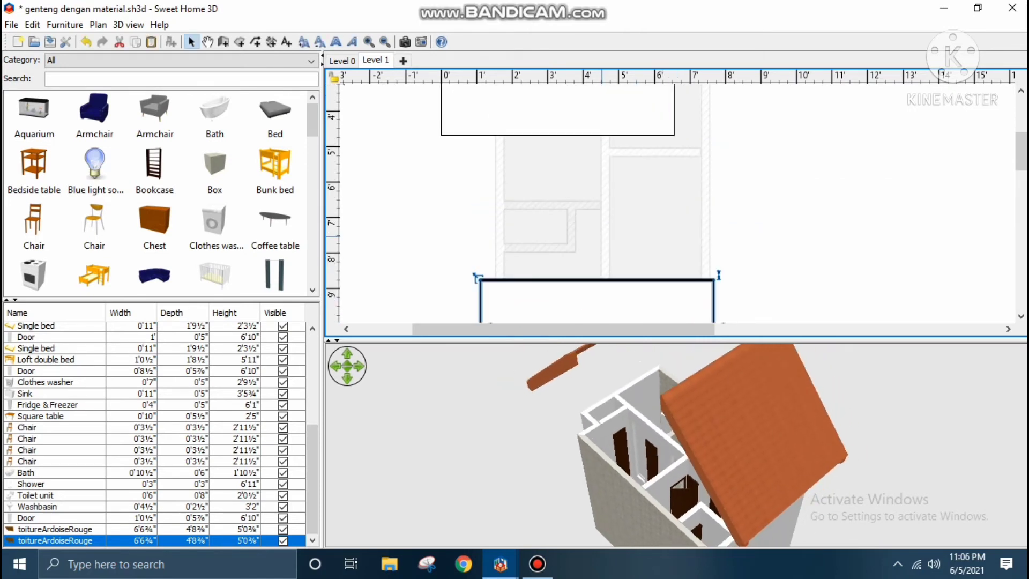
left_click_drag(609, 299, 586, 195)
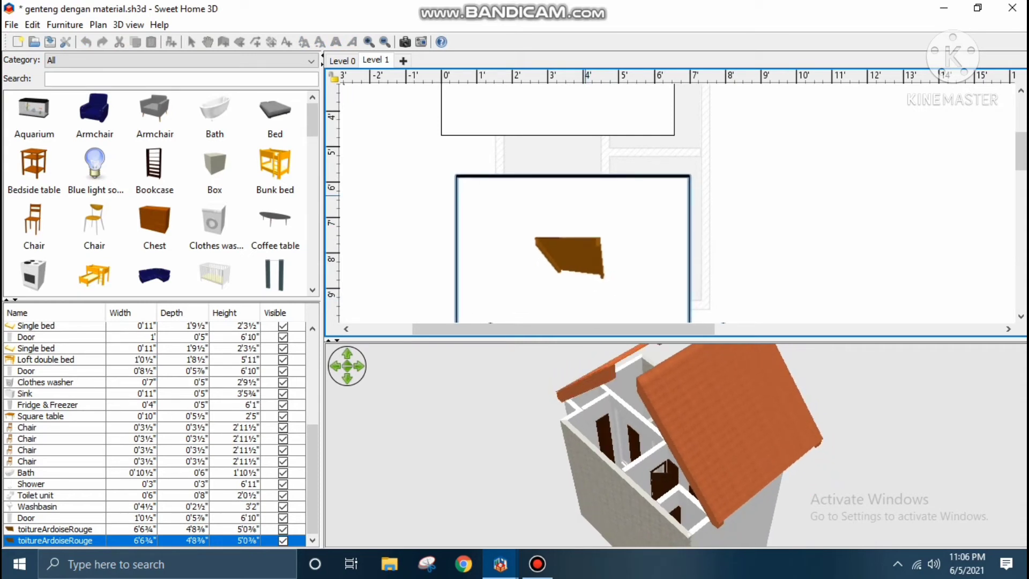
left_click_drag(586, 195, 570, 153)
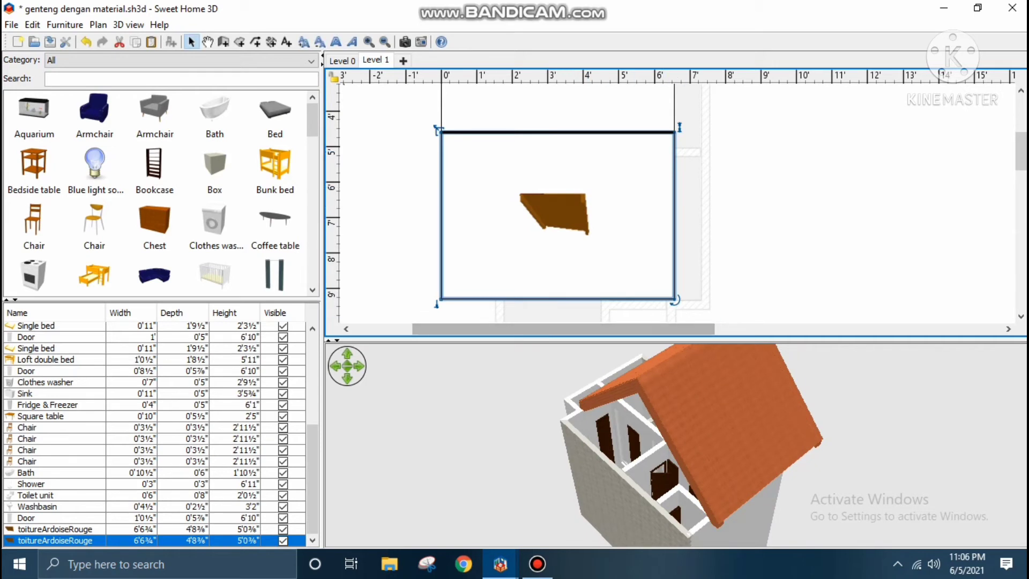
scroll(676, 445, "down", 5)
scroll(677, 445, "down", 6)
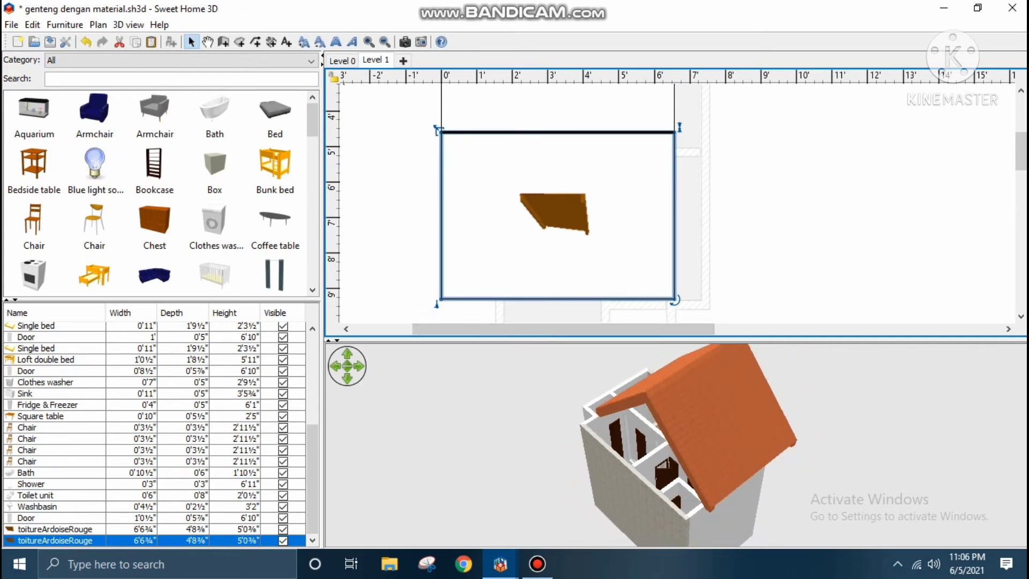
scroll(677, 445, "down", 1)
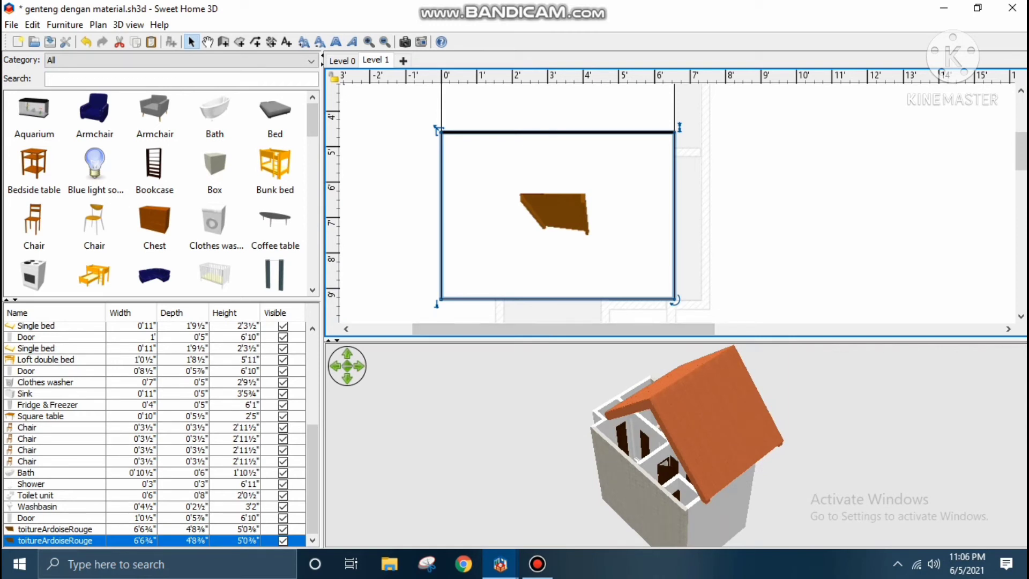
left_click_drag(676, 340, 677, 53)
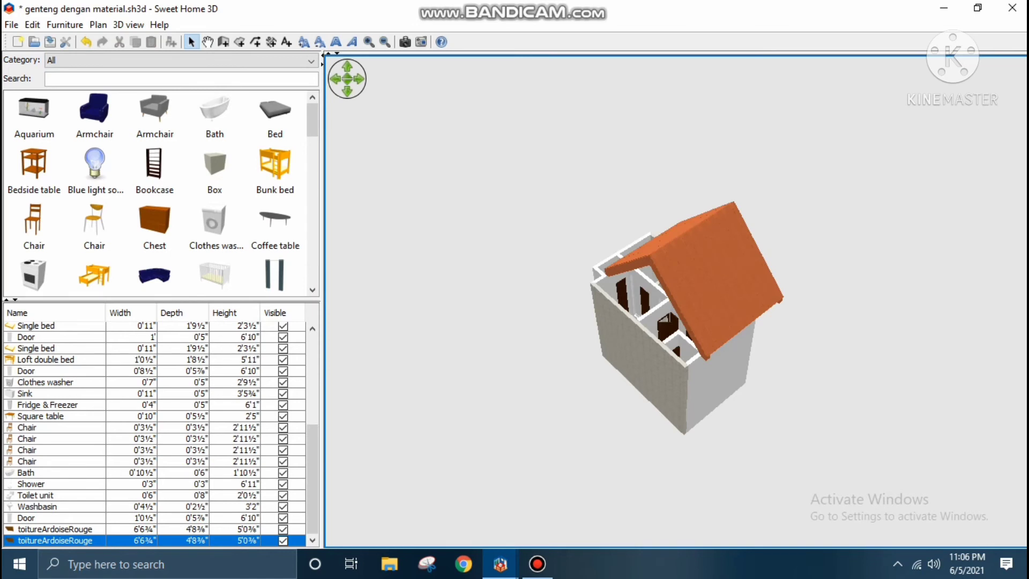
scroll(681, 316, "up", 4)
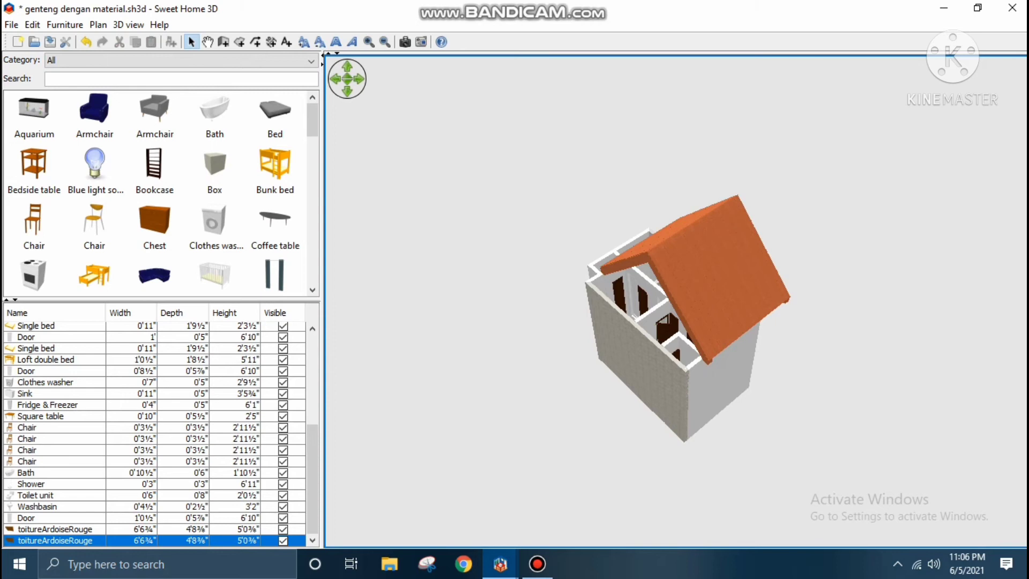
Save the project as a new file named "genteng dengan material part 2" in the tutorial 3d folder.
mouse_move(303, 196)
left_click(12, 25)
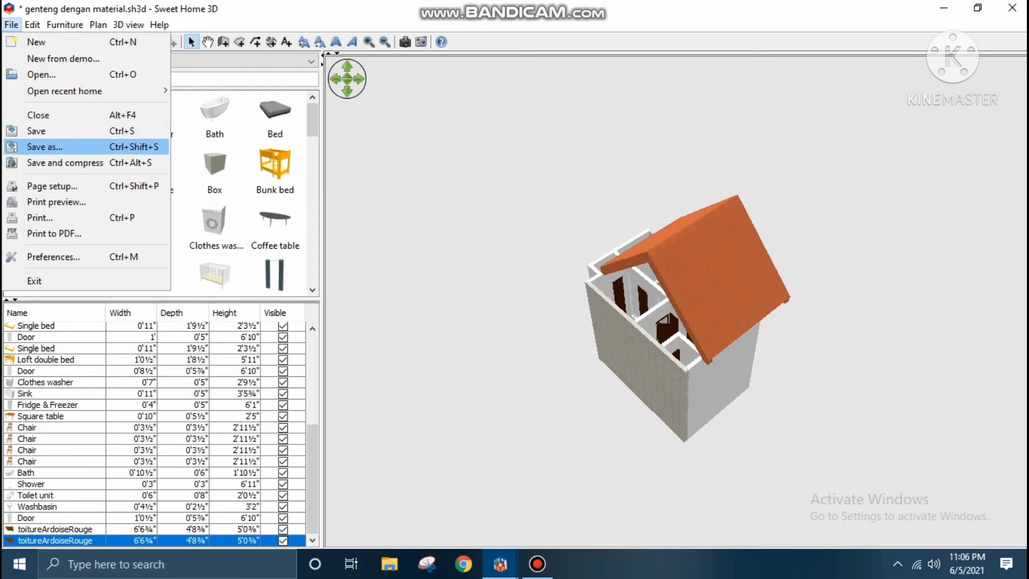
left_click(45, 147)
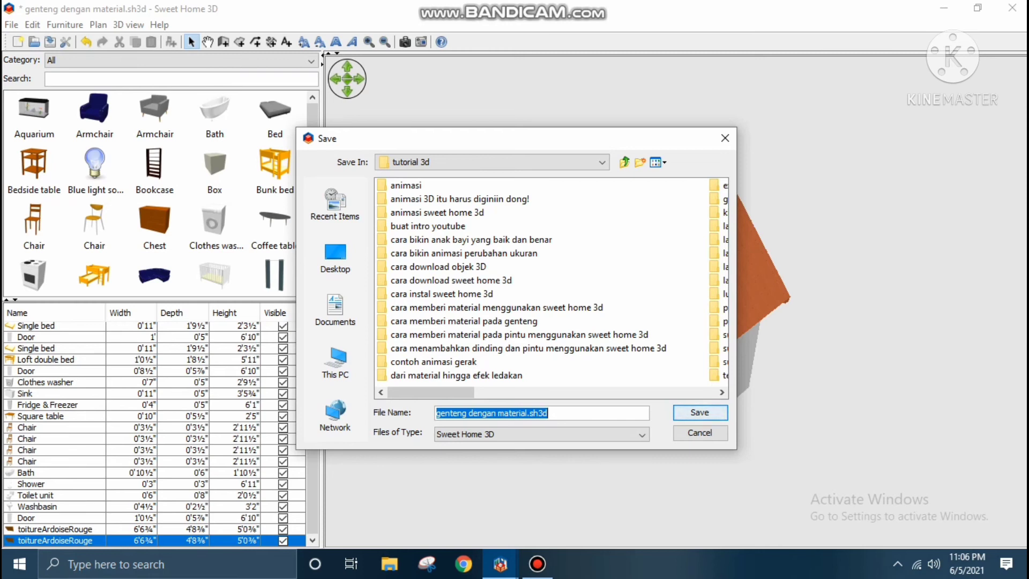
left_click(549, 413)
key("BackSpace")
key("BackSpace")
key("BackSpace")
key("BackSpace")
key("BackSpace")
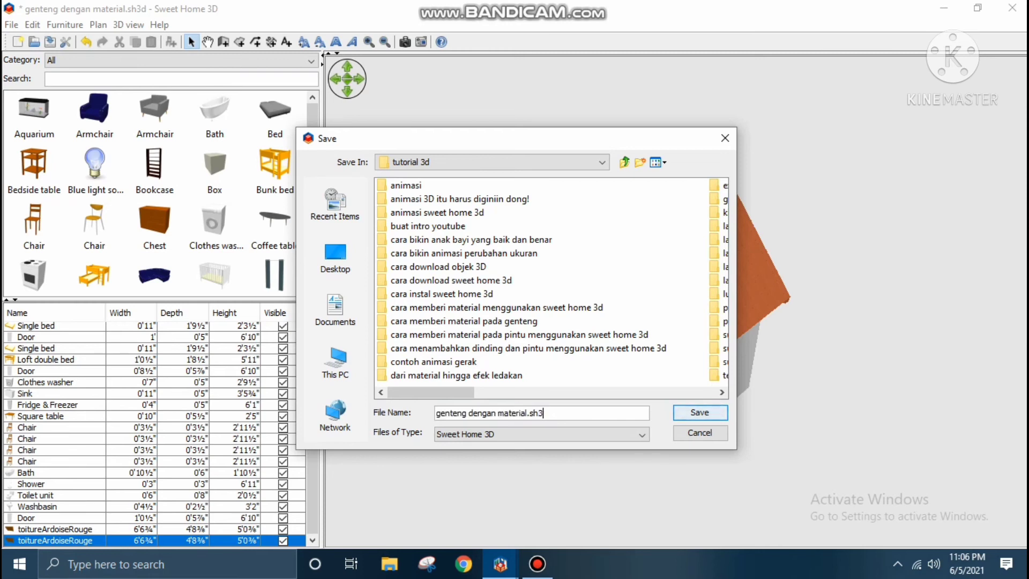
type("part 2")
left_click(681, 417)
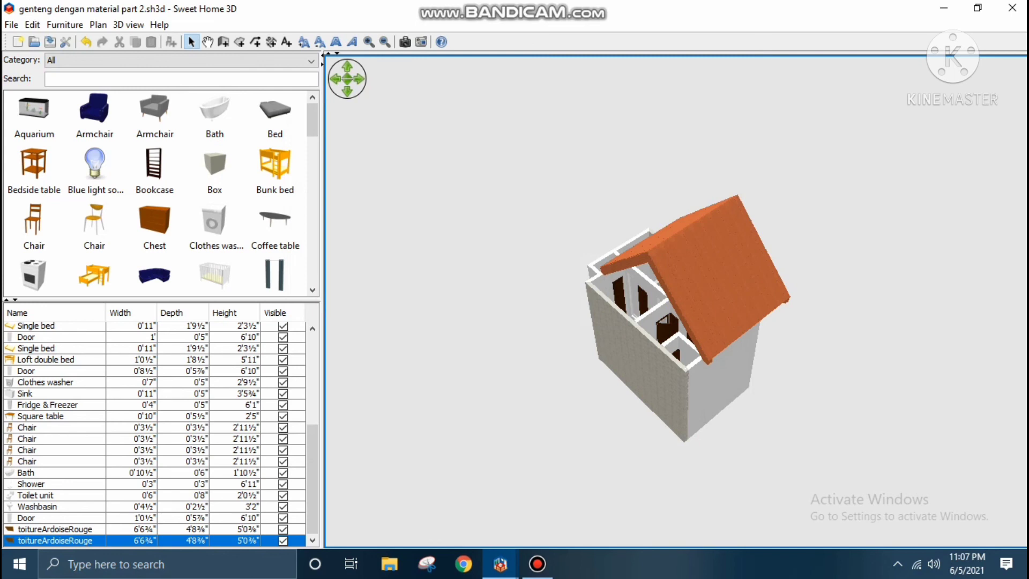
mouse_move(676, 321)
left_mouse_down()
mouse_move(700, 312)
mouse_move(670, 328)
left_mouse_up()
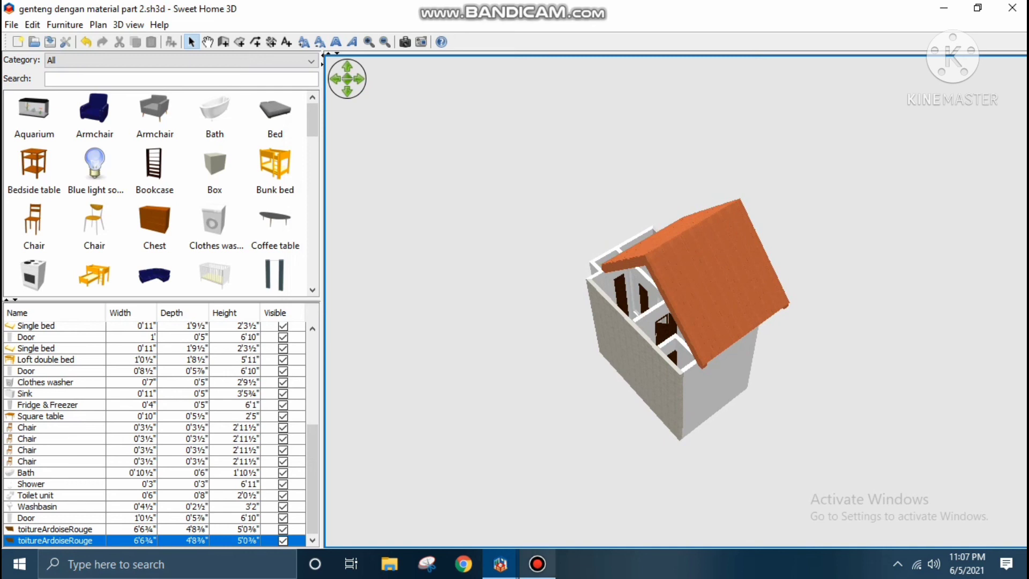
left_click(537, 564)
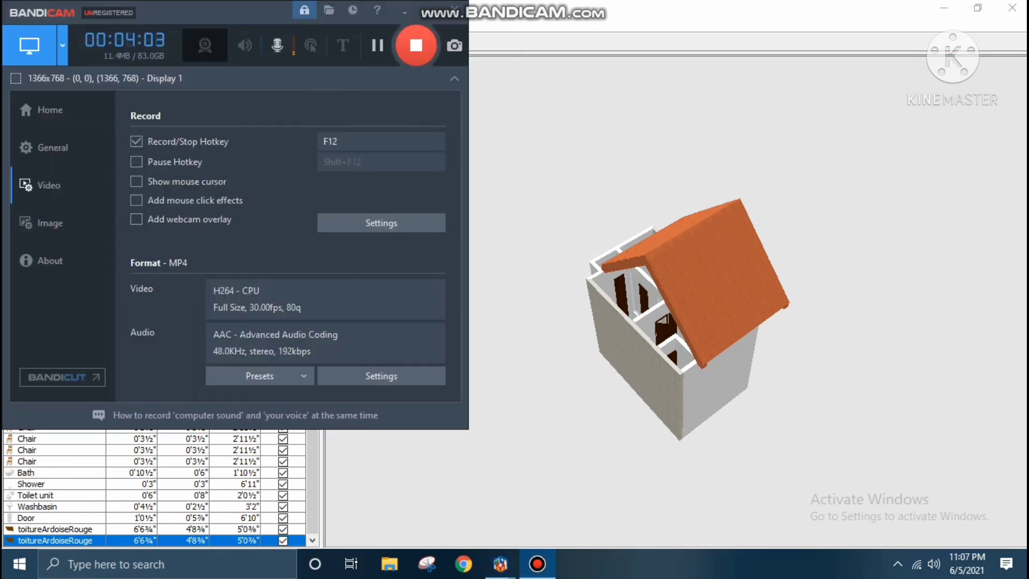